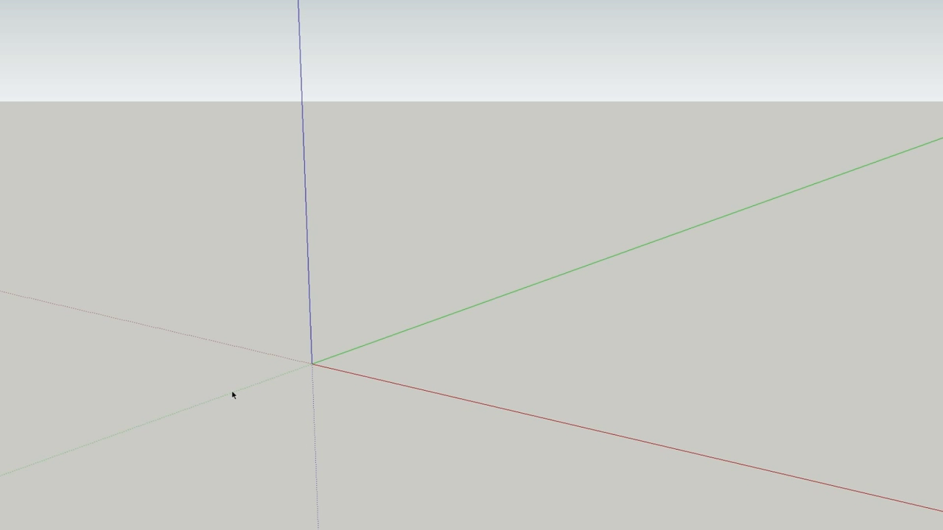
Step: Draw a circle centred on the origin and tilt the view to look down on it
key(l)
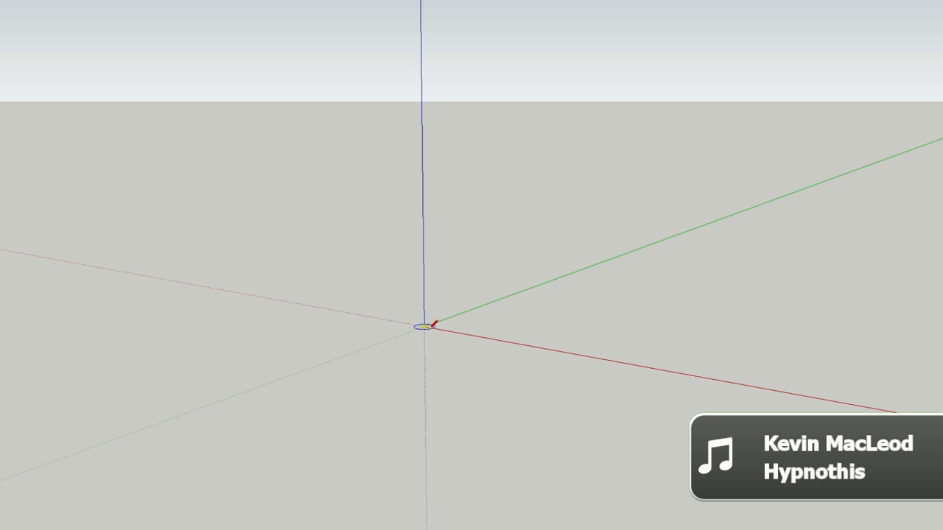
key(Escape)
click(424, 326)
click(440, 327)
scroll(420, 320, down, 2)
scroll(417, 313, down, 2)
scroll(417, 313, up, 3)
scroll(431, 298, up, 5)
scroll(453, 284, up, 4)
middle_drag(463, 275, 472, 419)
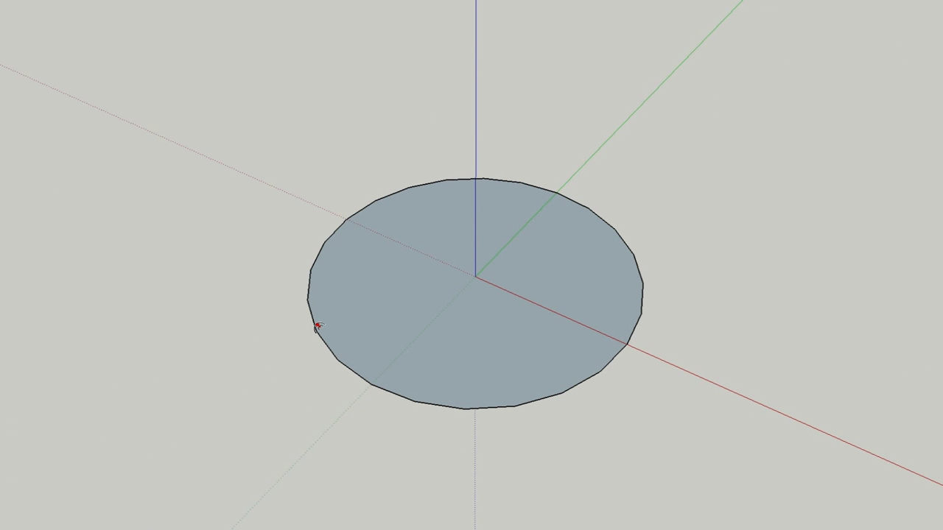
Step: Offset the circle's edge slightly inward and delete the inner disc to leave a ring
click(316, 325)
click(331, 309)
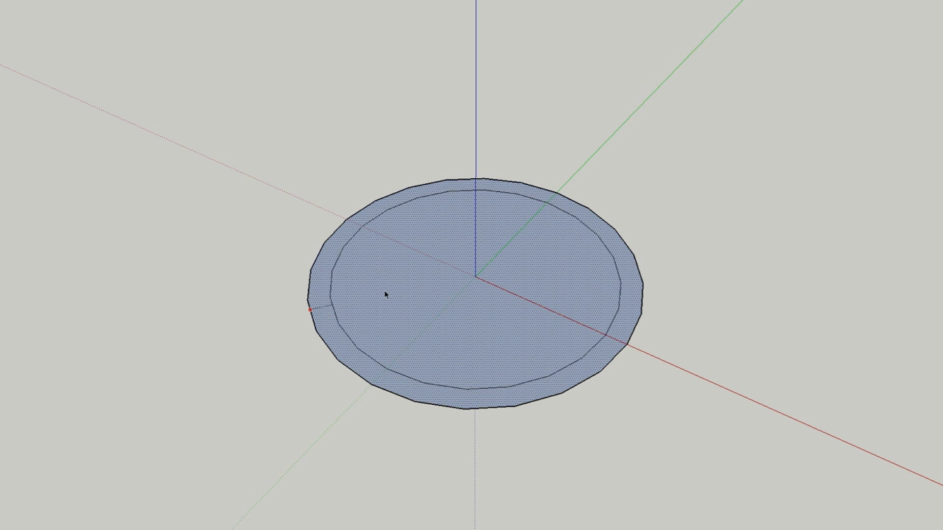
click(336, 298)
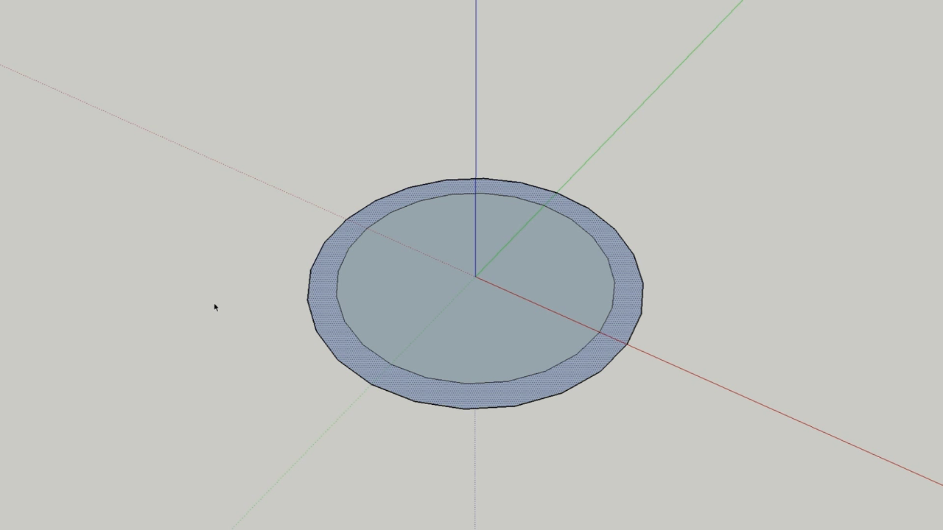
key(Delete)
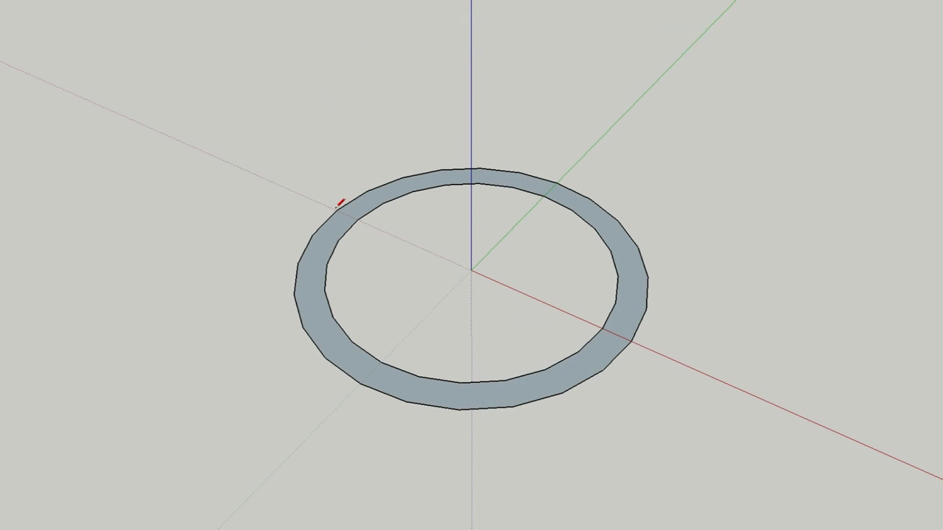
Step: Draw a line across the ring along the red axis, then delete both inner face halves
click(336, 211)
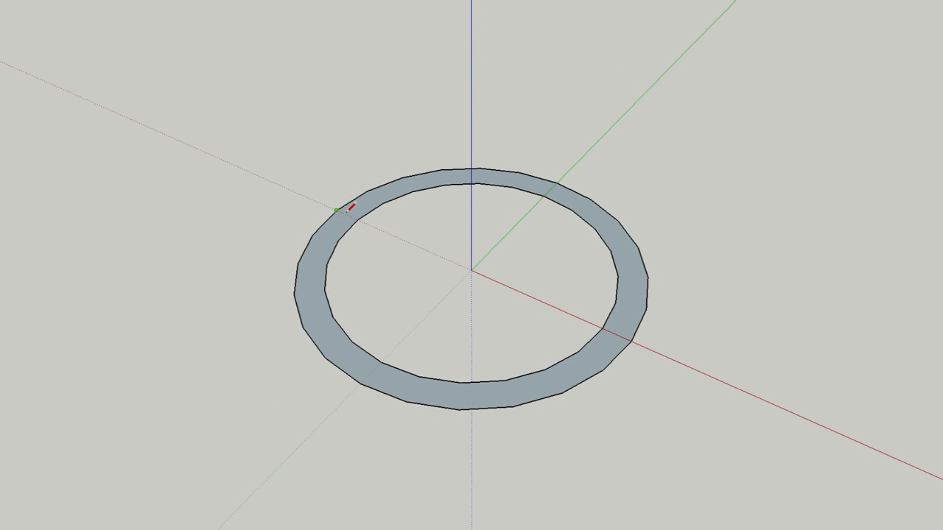
click(630, 341)
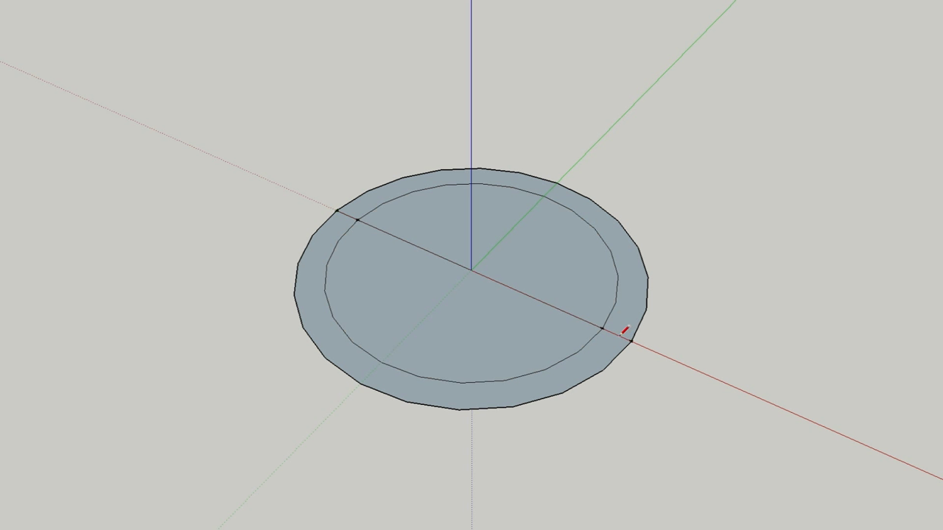
key(Delete)
click(520, 243)
key(Delete)
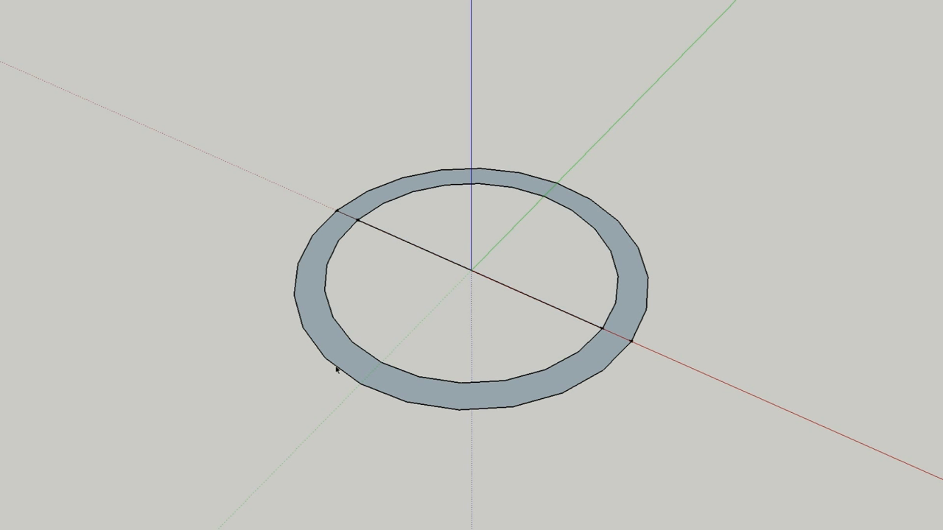
scroll(336, 370, down, 3)
scroll(336, 370, down, 3)
scroll(336, 370, down, 2)
scroll(353, 353, down, 2)
scroll(372, 333, up, 1)
scroll(365, 336, up, 2)
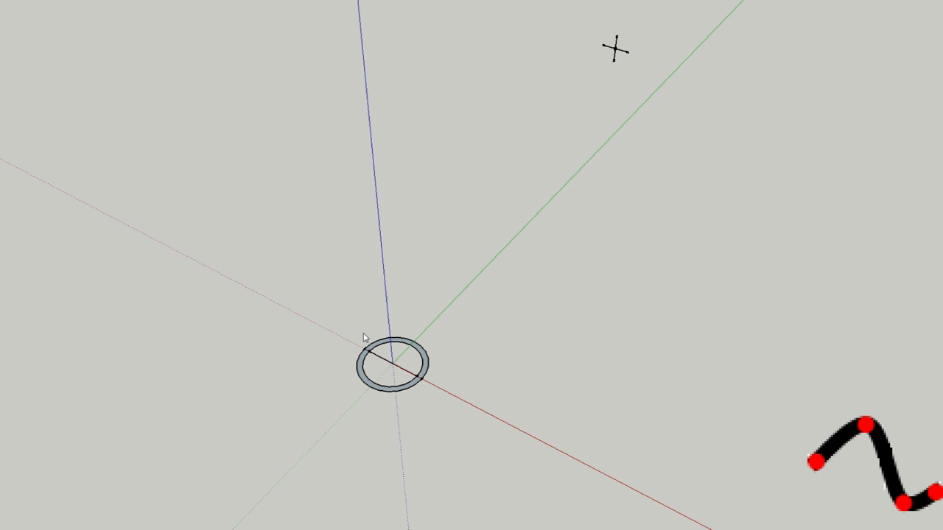
Step: Draw a Bezier S-curve from the ring's centre to the cross marker, then orbit lower
drag(394, 361, 615, 50)
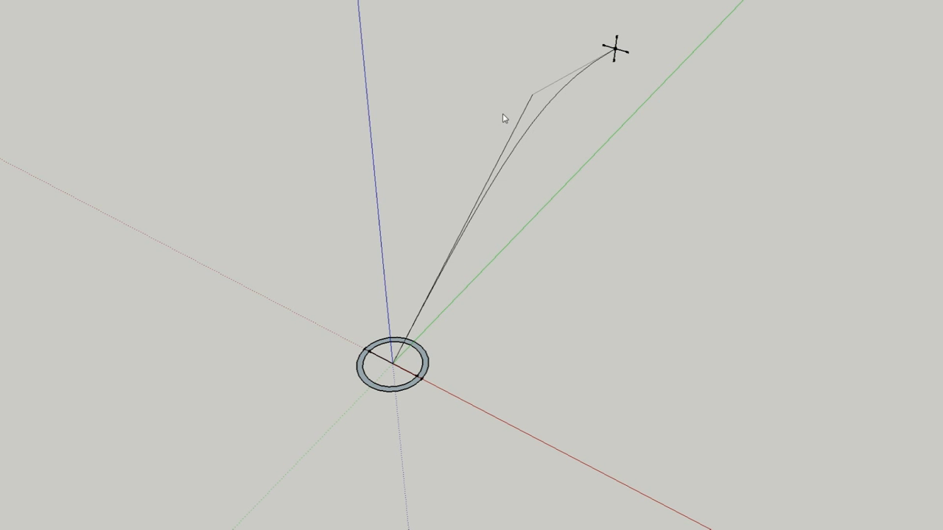
drag(421, 189, 455, 197)
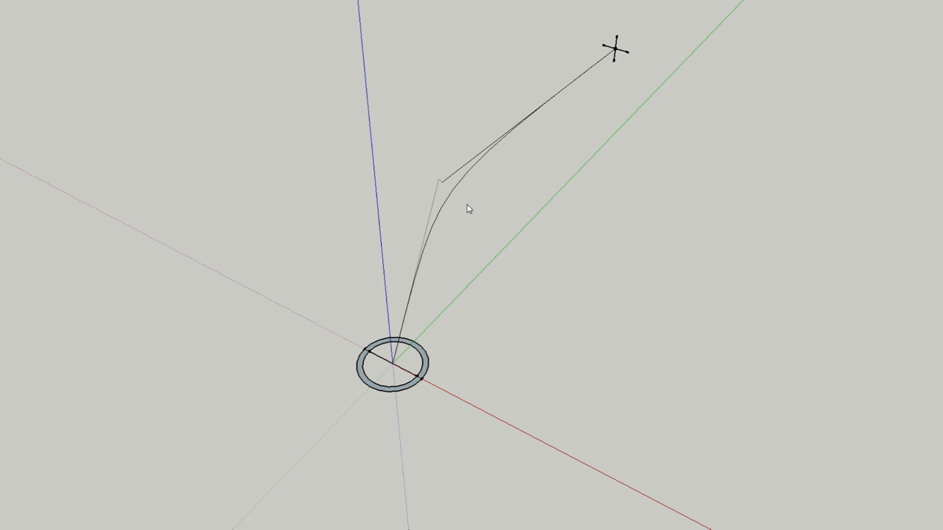
click(528, 218)
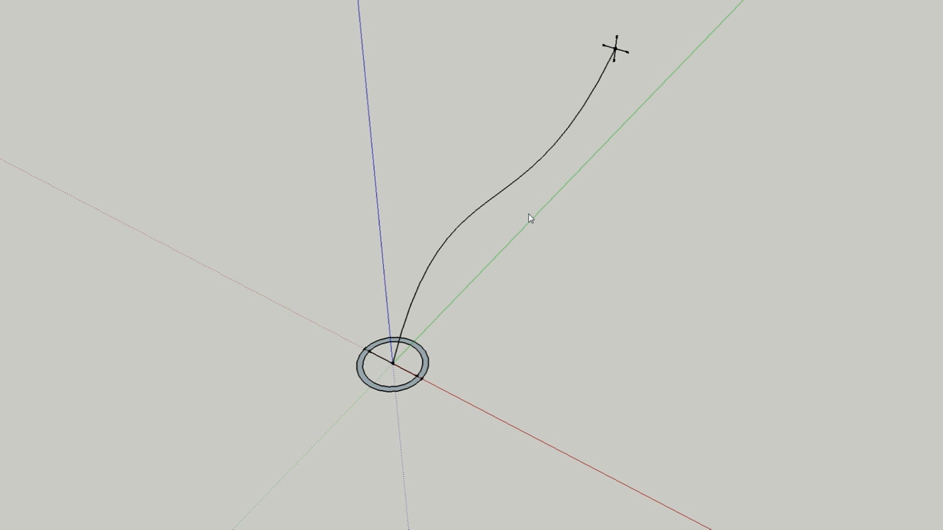
mouse_move(494, 238)
middle_down()
mouse_move(197, 51)
mouse_move(120, 97)
mouse_move(164, 141)
mouse_move(442, 125)
mouse_move(486, 135)
mouse_move(493, 150)
middle_up()
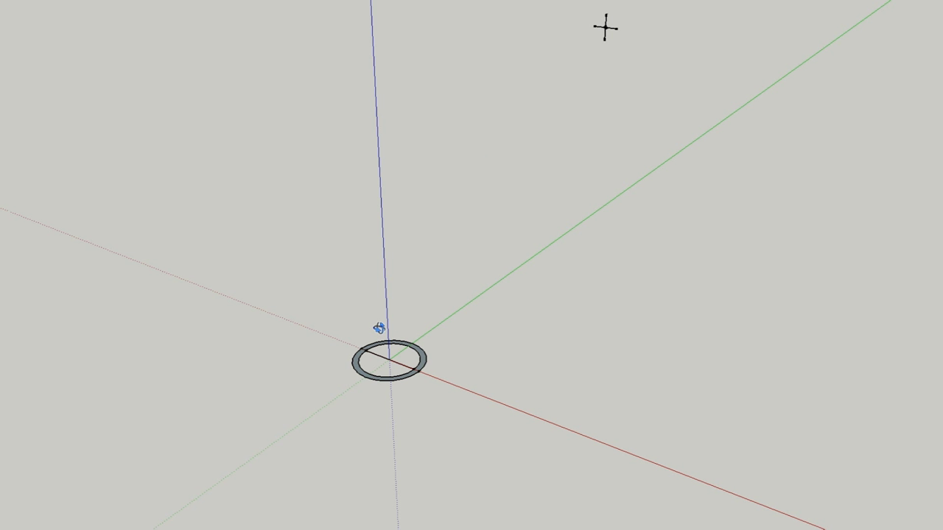
Step: Draw a guide line straight up the blue axis from the ring's centre
scroll(383, 347, up, 1)
scroll(389, 361, up, 2)
scroll(394, 376, up, 1)
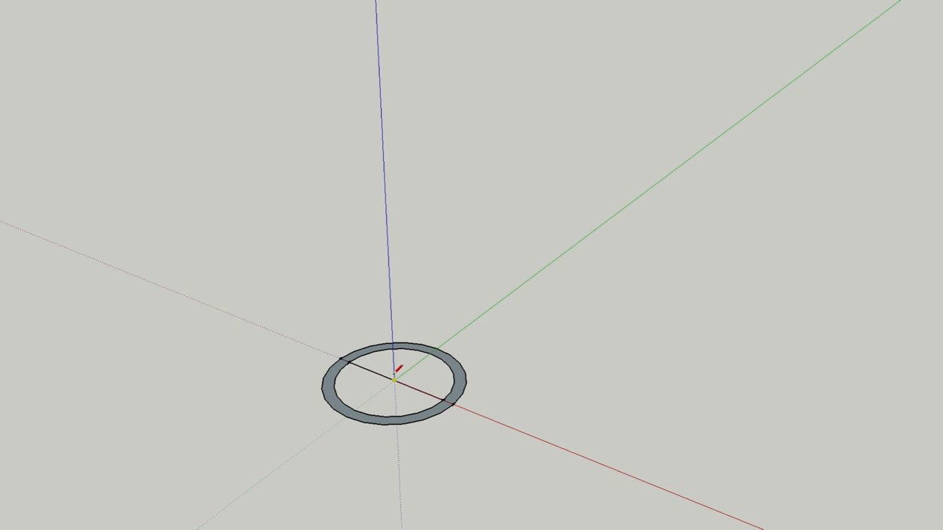
scroll(400, 319, down, 2)
scroll(400, 249, down, 1)
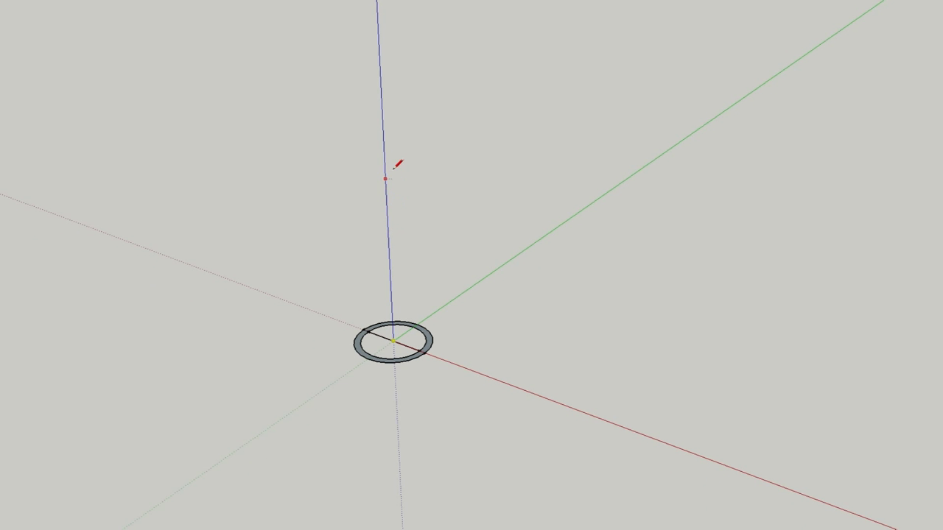
scroll(391, 345, down, 2)
click(520, 139)
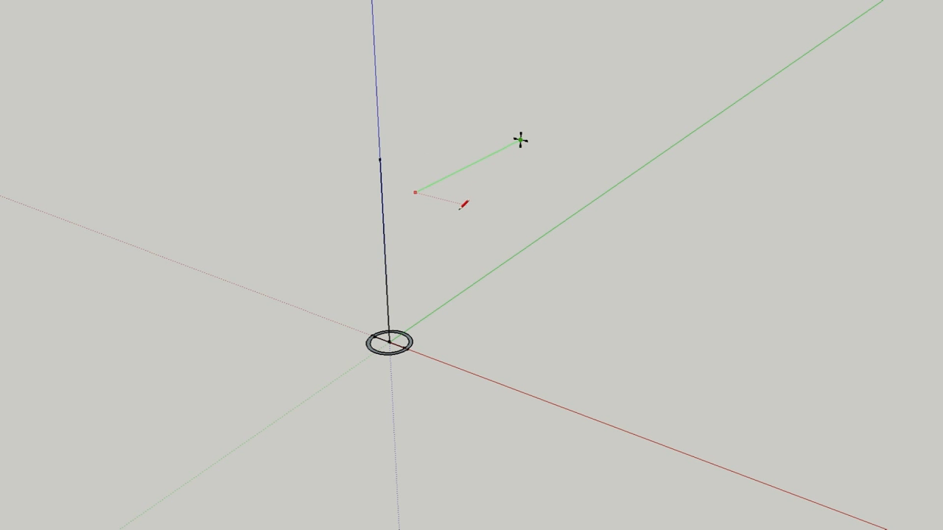
scroll(430, 268, up, 2)
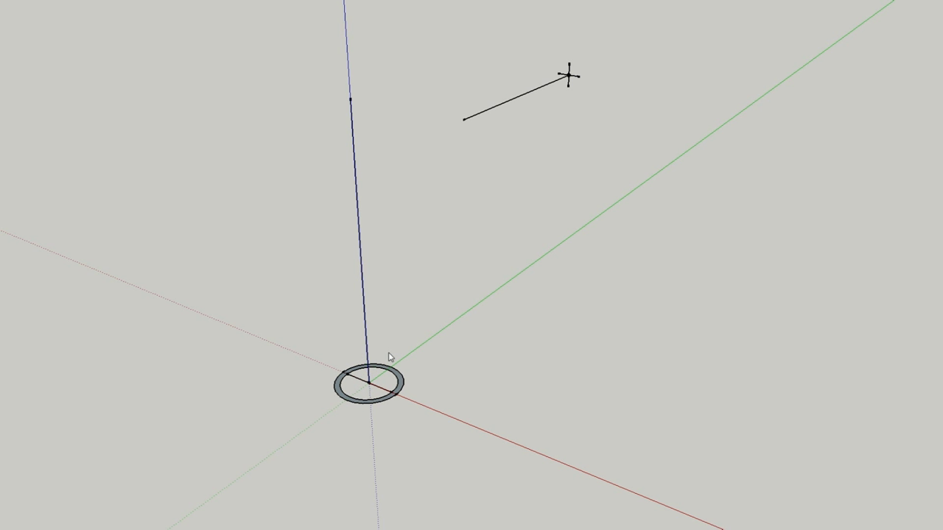
Step: Draw a Bezier curve from the ring's centre to the cross marker, then delete the helper lines
click(369, 381)
click(569, 76)
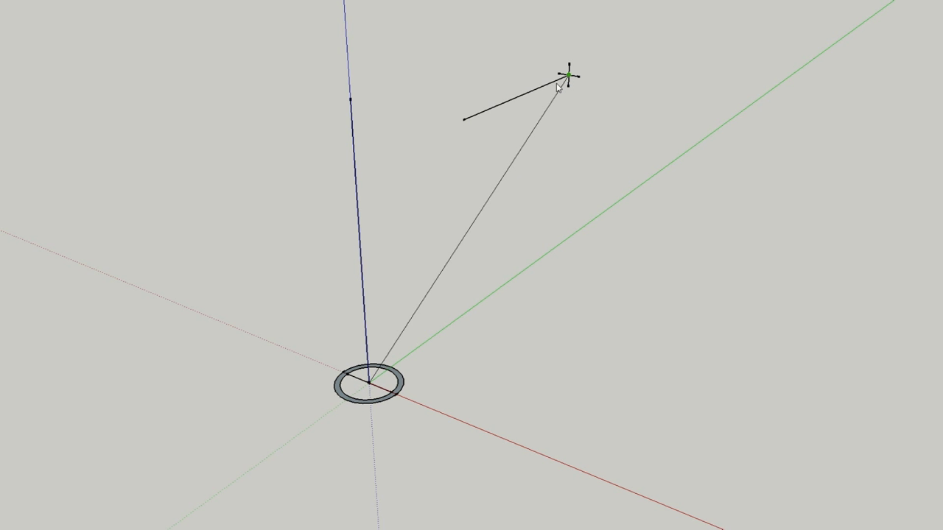
click(467, 127)
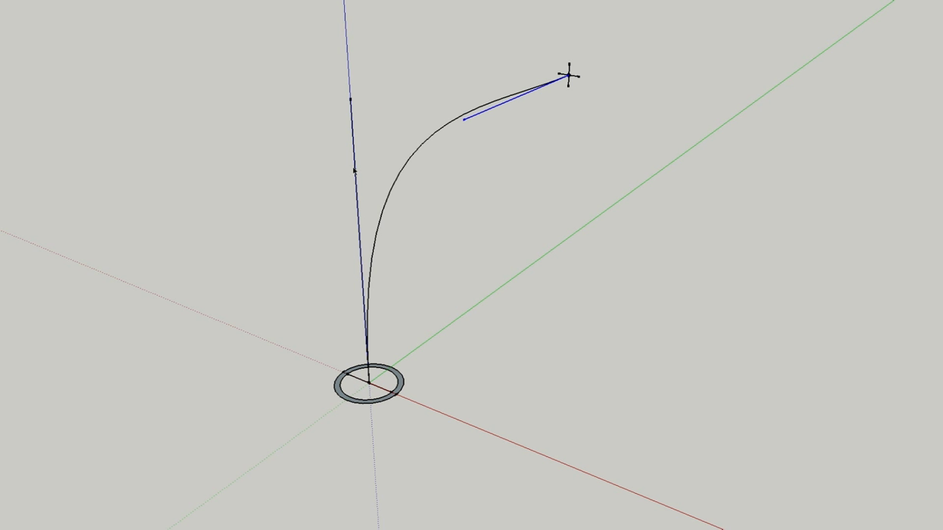
key(Delete)
mouse_move(366, 221)
middle_down()
mouse_move(541, 461)
mouse_move(330, 238)
mouse_move(59, 37)
mouse_move(322, 70)
mouse_move(432, 185)
mouse_move(339, 246)
middle_up()
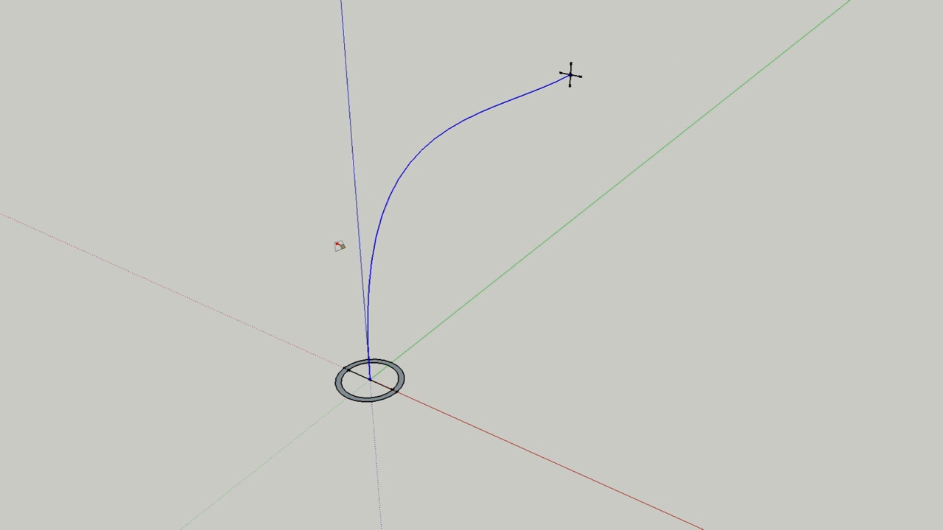
click(383, 258)
scroll(383, 259, up, 1)
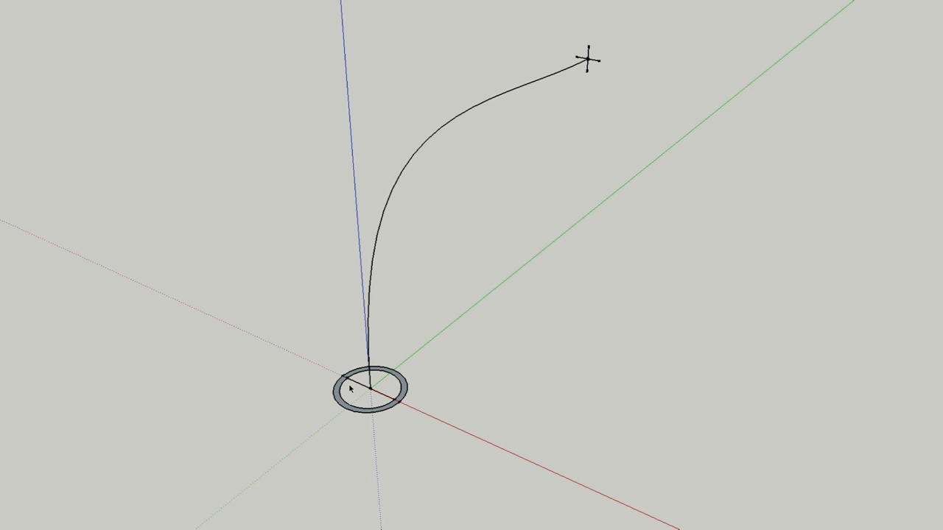
scroll(352, 387, up, 1)
scroll(350, 383, up, 2)
scroll(346, 376, up, 2)
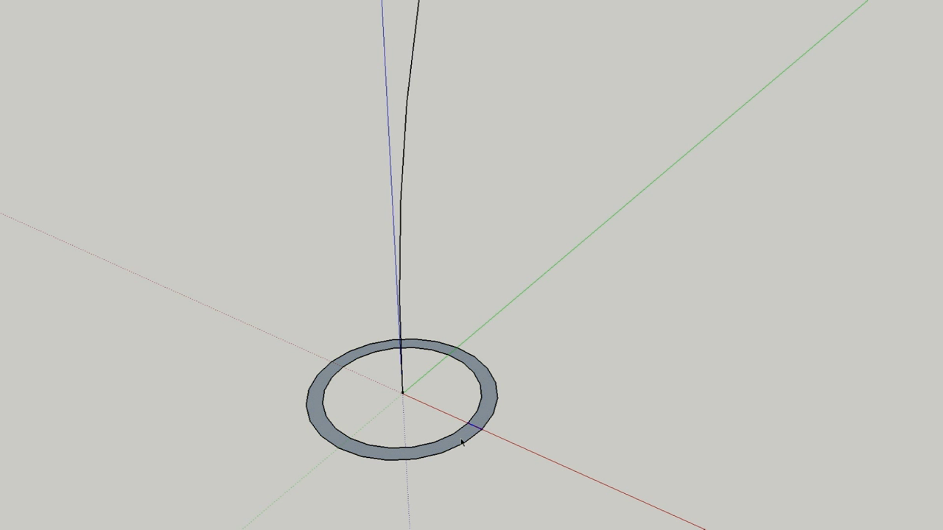
scroll(462, 440, down, 2)
scroll(462, 441, down, 2)
middle_drag(354, 303, 360, 307)
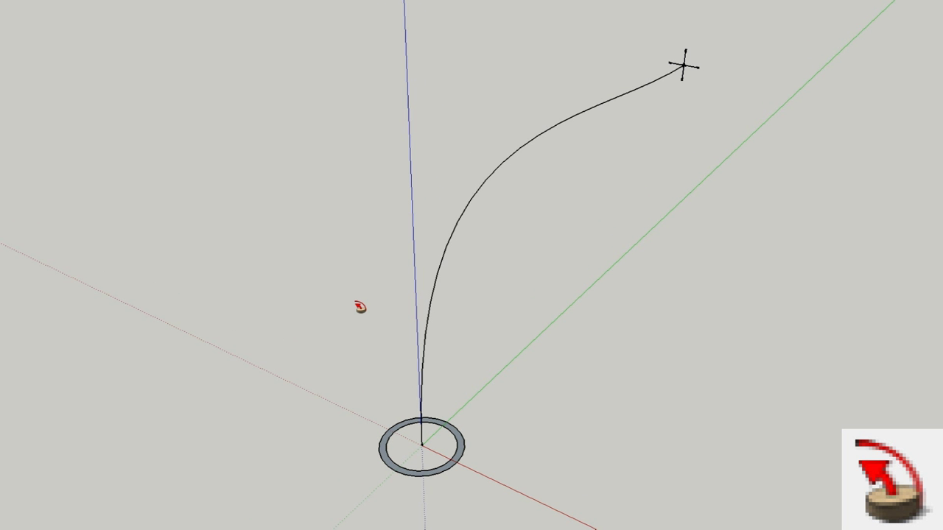
Step: Sweep the ring along the curve with Follow Me to form a hollow tube
click(389, 456)
click(650, 112)
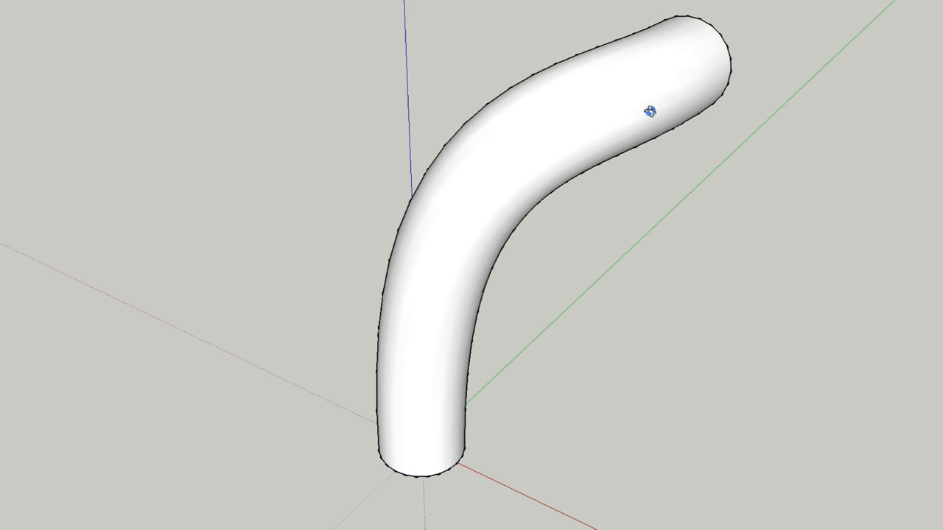
mouse_move(644, 106)
middle_down()
mouse_move(591, 161)
mouse_move(356, 143)
mouse_move(325, 151)
middle_up()
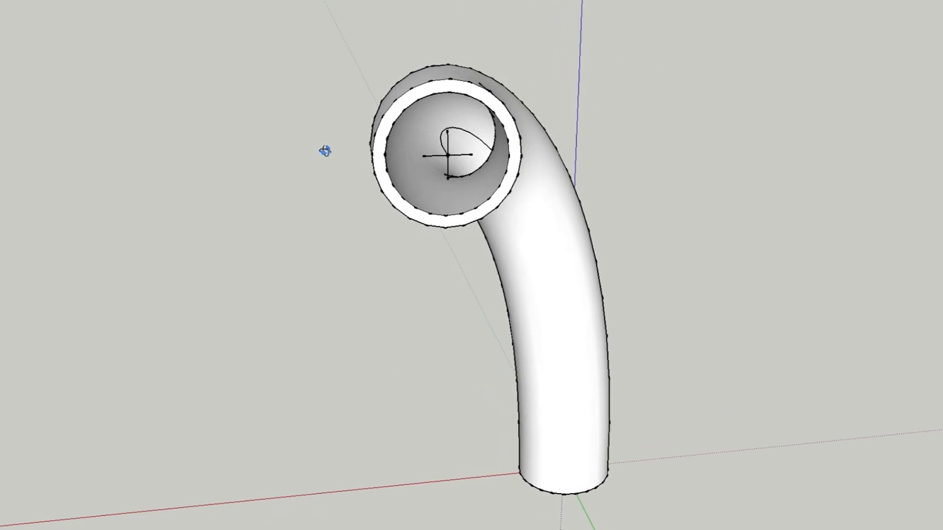
scroll(349, 151, up, 3)
scroll(358, 147, up, 2)
scroll(362, 145, up, 3)
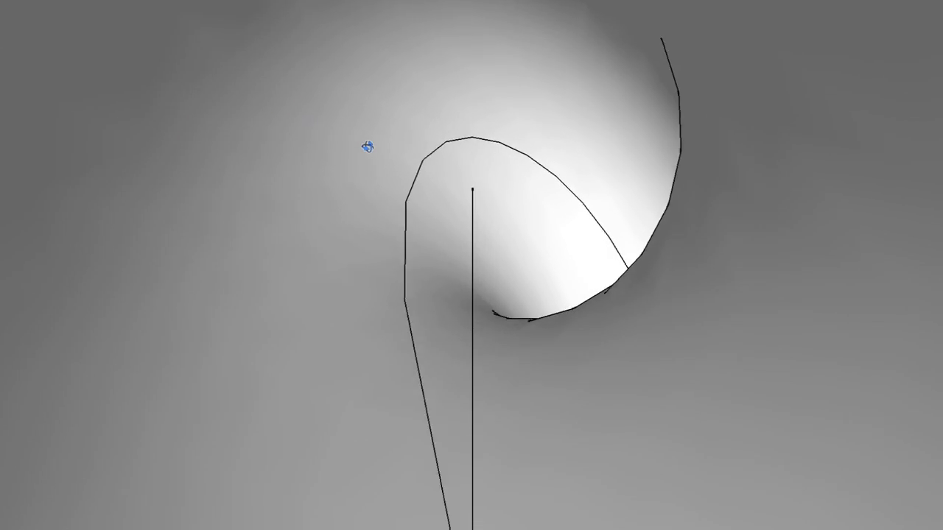
scroll(362, 145, up, 2)
scroll(366, 146, up, 2)
scroll(368, 147, down, 2)
scroll(368, 147, down, 2)
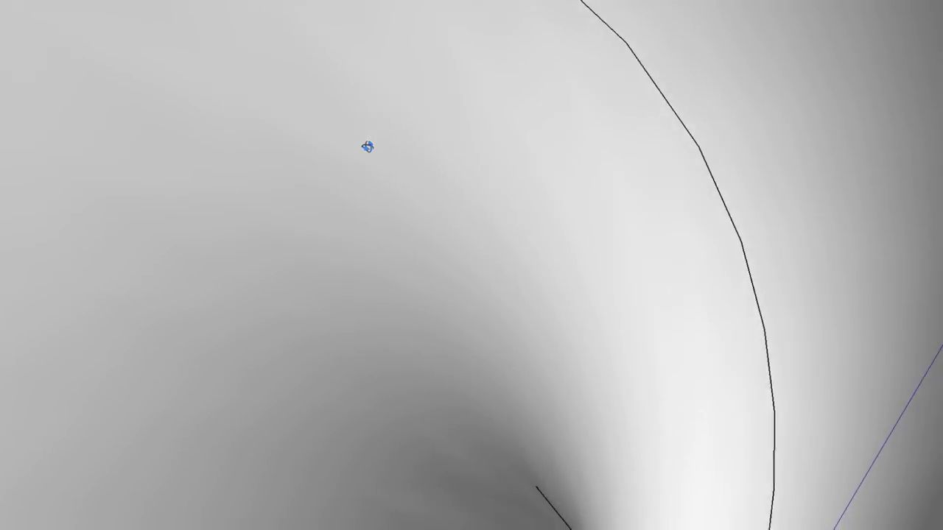
scroll(368, 147, down, 2)
scroll(368, 147, down, 2)
scroll(368, 146, down, 2)
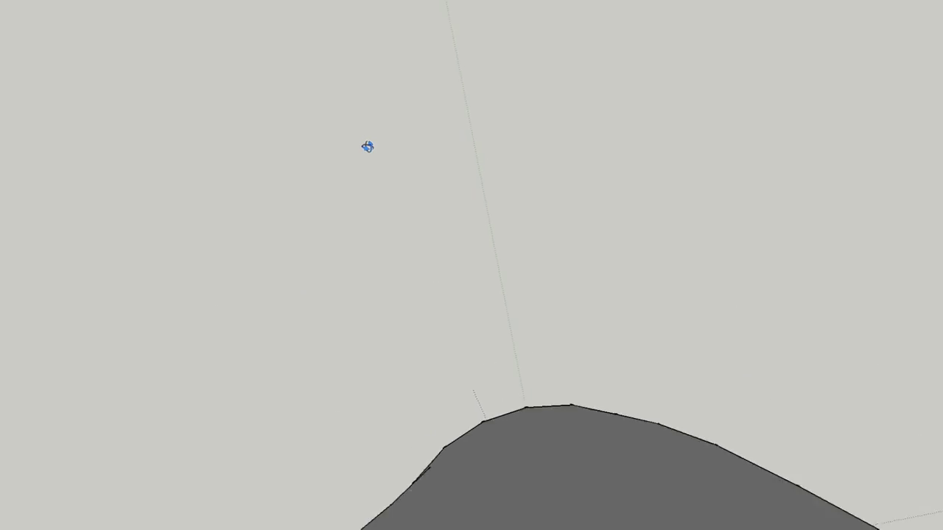
scroll(372, 143, down, 2)
scroll(380, 141, down, 2)
scroll(386, 138, down, 2)
scroll(388, 139, down, 2)
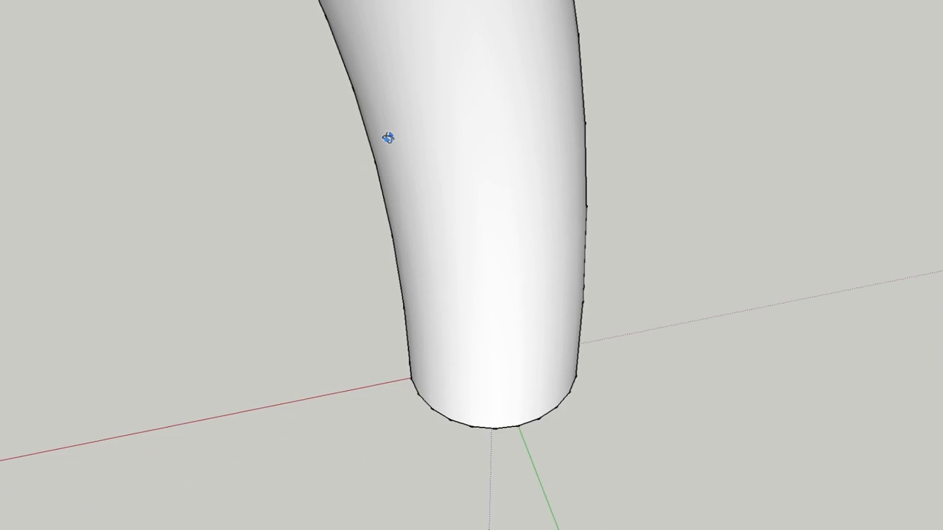
scroll(389, 138, down, 2)
scroll(392, 137, down, 2)
Step: Delete the leftover cross and arc inside the tube's open end, then select the whole tube
middle_drag(392, 136, 285, 202)
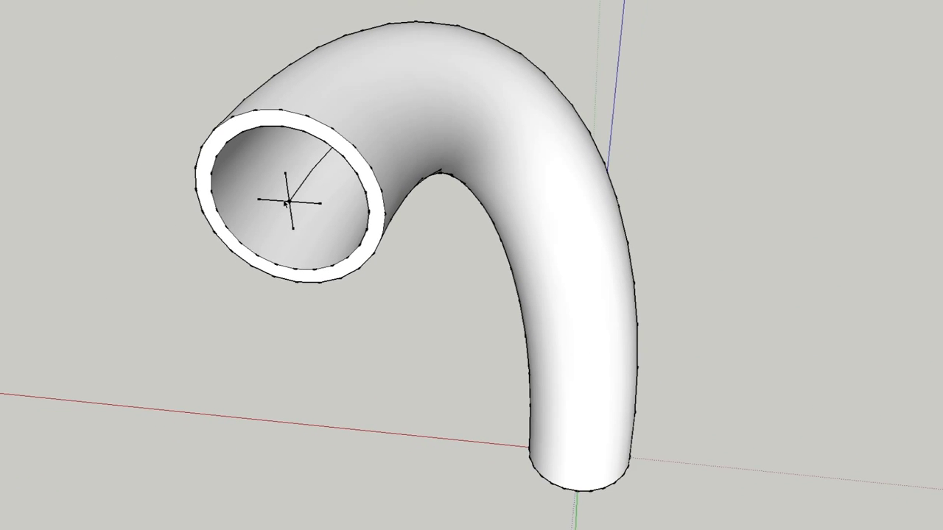
click(285, 201)
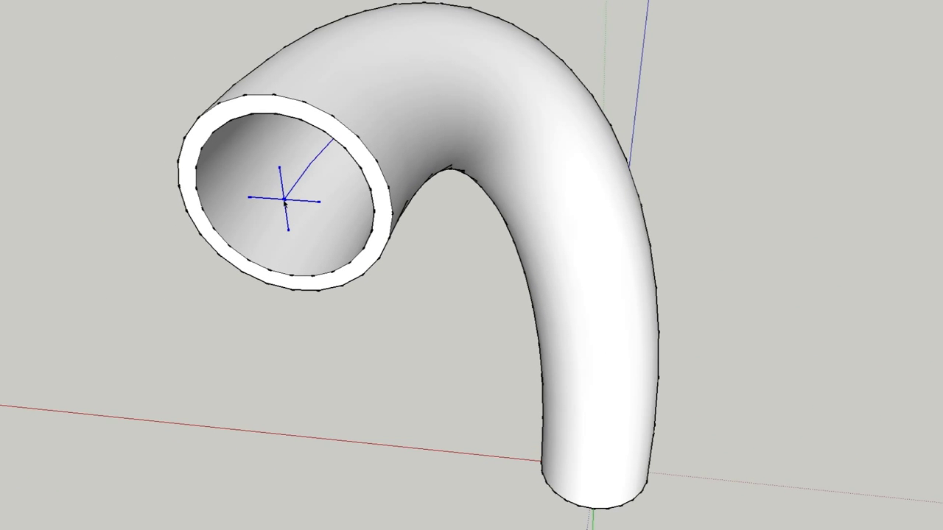
key(Delete)
triple_click(481, 136)
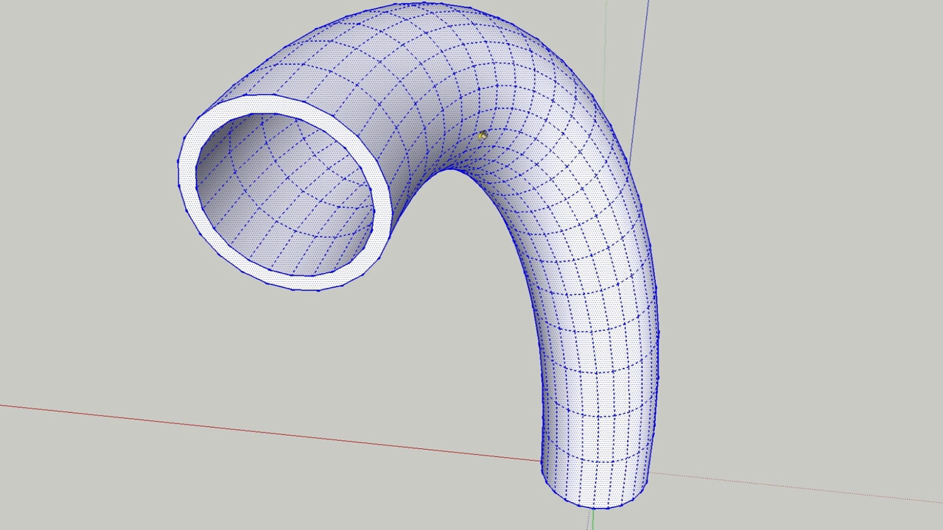
Step: Group the tube and paint it with a translucent light-blue glass material
key(g)
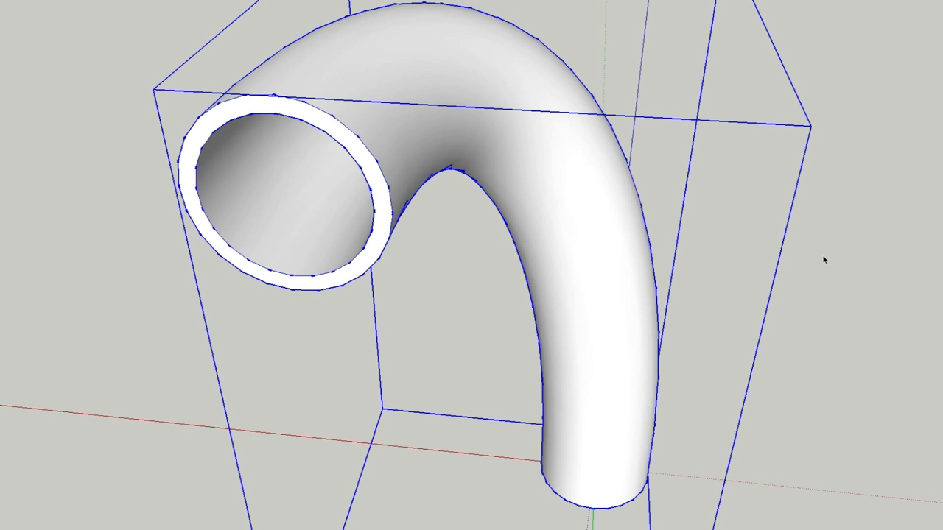
click(602, 248)
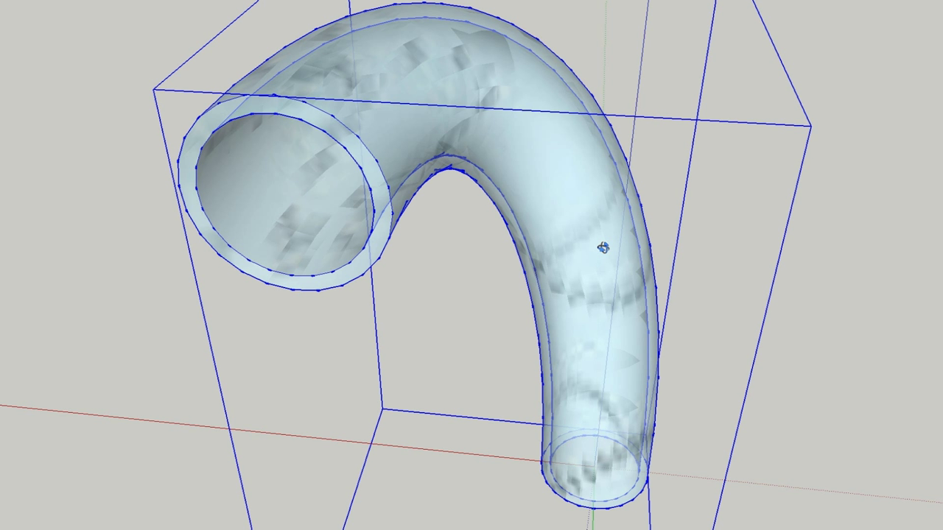
key(ctrl+t)
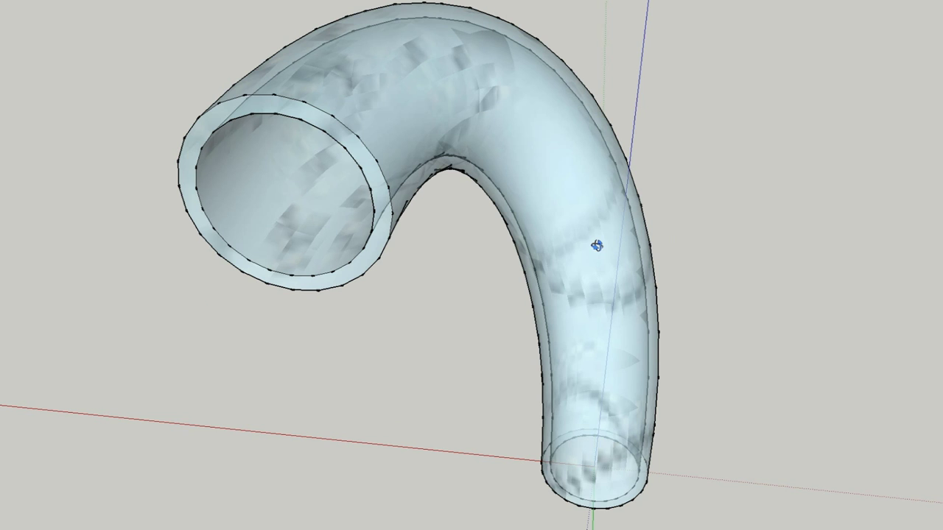
mouse_move(597, 246)
middle_down()
mouse_move(467, 206)
mouse_move(364, 150)
mouse_move(381, 150)
middle_up()
key(alt+h)
key(alt+h)
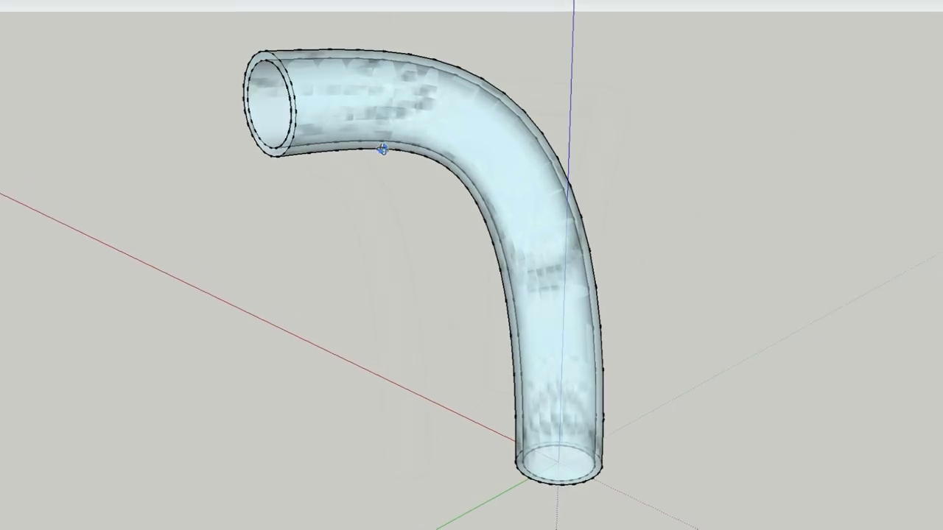
Step: Orbit around the bent tube, then undo the Follow Me sweep to leave profile and path
mouse_move(589, 286)
middle_down()
mouse_move(482, 270)
mouse_move(141, 265)
mouse_move(465, 253)
mouse_move(5, 243)
mouse_move(442, 259)
mouse_move(288, 320)
mouse_move(438, 219)
mouse_move(442, 378)
mouse_move(400, 301)
middle_up()
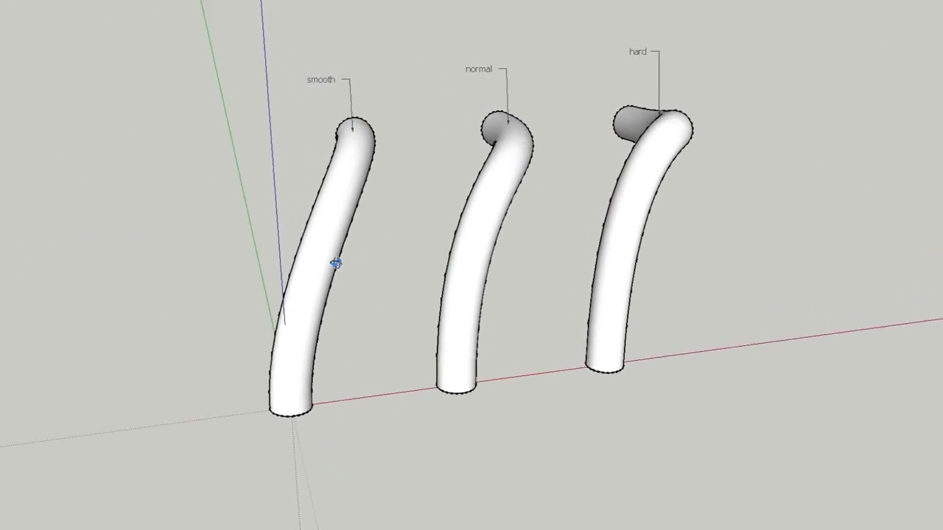
mouse_move(158, 174)
middle_down()
mouse_move(406, 224)
mouse_move(459, 179)
mouse_move(461, 196)
mouse_move(467, 154)
middle_up()
scroll(467, 154, up, 3)
mouse_move(490, 243)
middle_down()
mouse_move(470, 229)
mouse_move(614, 181)
mouse_move(688, 120)
mouse_move(531, 119)
mouse_move(362, 190)
mouse_move(103, 202)
mouse_move(160, 244)
mouse_move(236, 277)
mouse_move(169, 301)
mouse_move(343, 184)
mouse_move(362, 267)
mouse_move(194, 339)
mouse_move(322, 300)
mouse_move(524, 137)
mouse_move(454, 154)
mouse_move(377, 204)
mouse_move(358, 202)
mouse_move(383, 341)
mouse_move(348, 376)
mouse_move(419, 334)
mouse_move(242, 460)
middle_up()
key(ctrl+z)
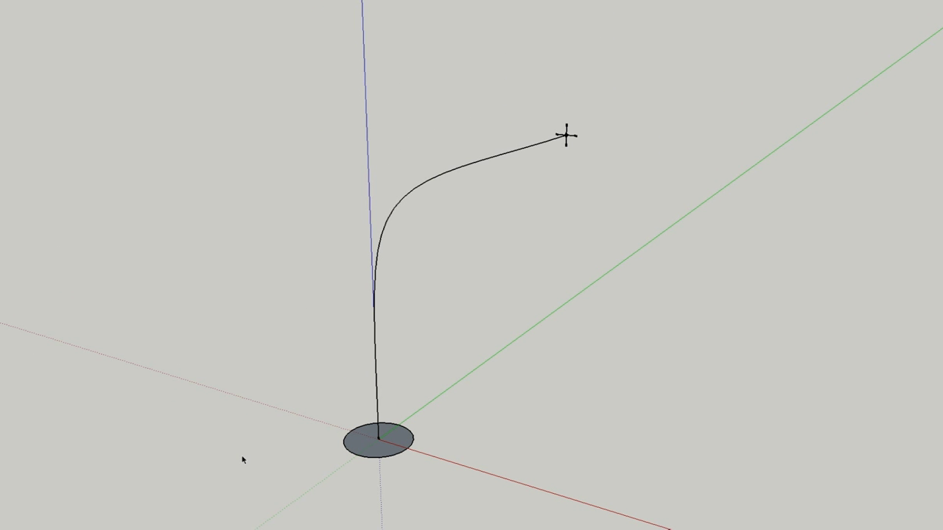
Step: Scale the curve and circle up together by dragging a corner grip
scroll(324, 377, down, 2)
key(ctrl+a)
key(s)
click(486, 213)
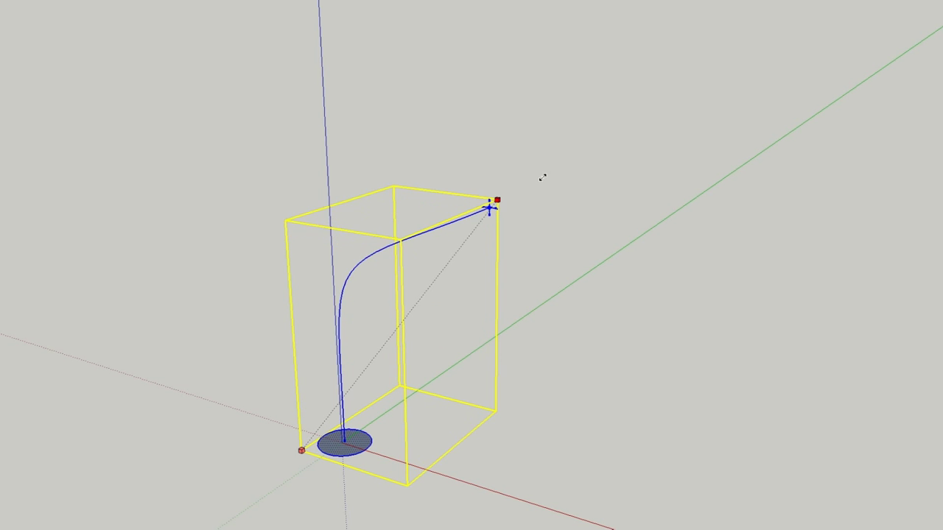
click(529, 159)
scroll(442, 258, up, 5)
scroll(417, 276, down, 3)
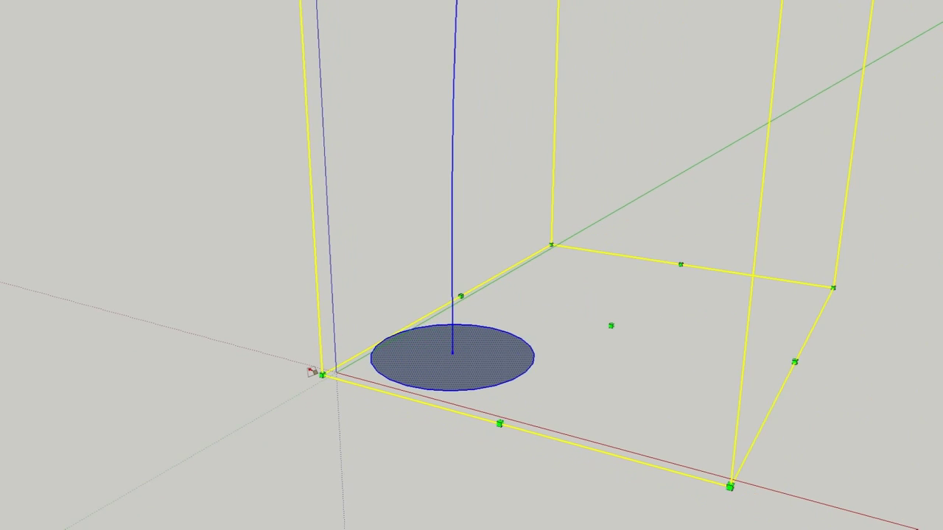
scroll(269, 124, down, 2)
key(space)
Step: Sweep the circle along the enlarged curve with Follow Me and select the resulting tube
click(379, 420)
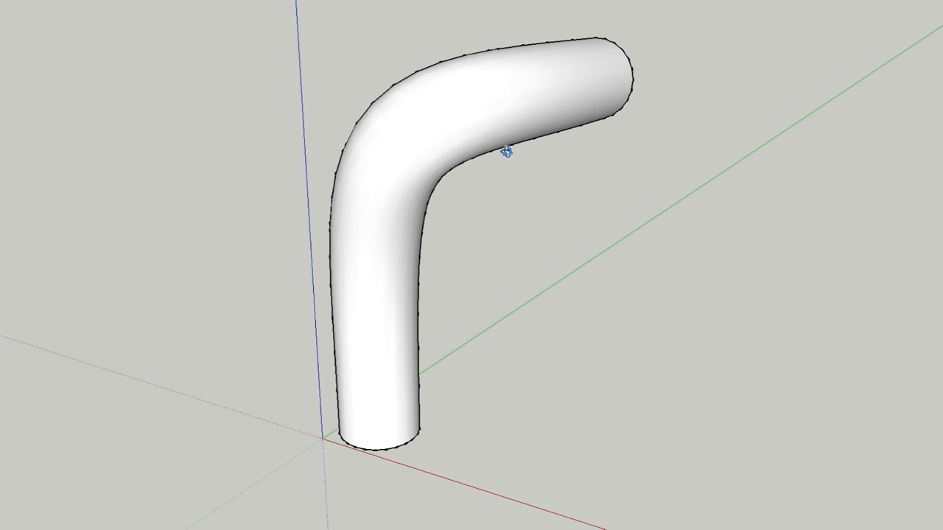
mouse_move(484, 145)
middle_down()
mouse_move(440, 111)
mouse_move(411, 126)
mouse_move(61, 108)
mouse_move(508, 164)
mouse_move(546, 115)
middle_up()
triple_click(545, 115)
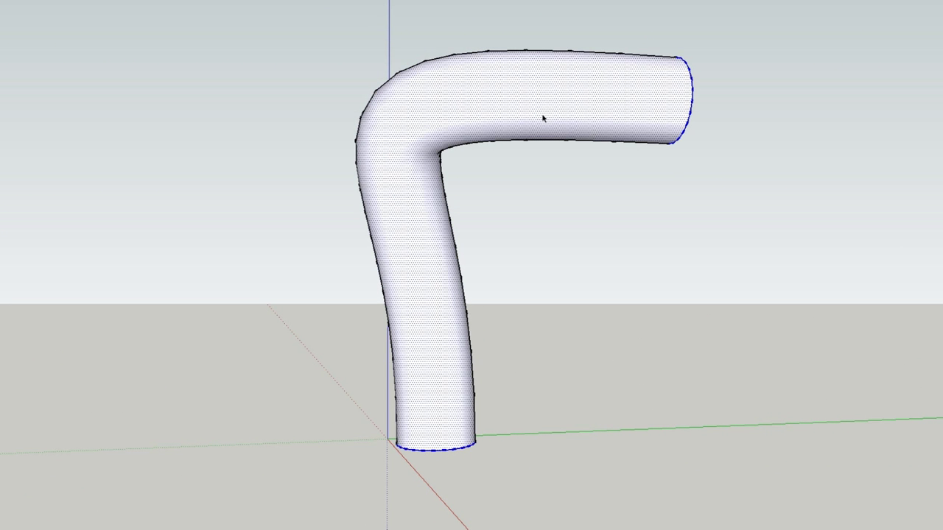
Step: Group the bent tube, shrink it to a small size with Scale, then undo it
key(g)
key(s)
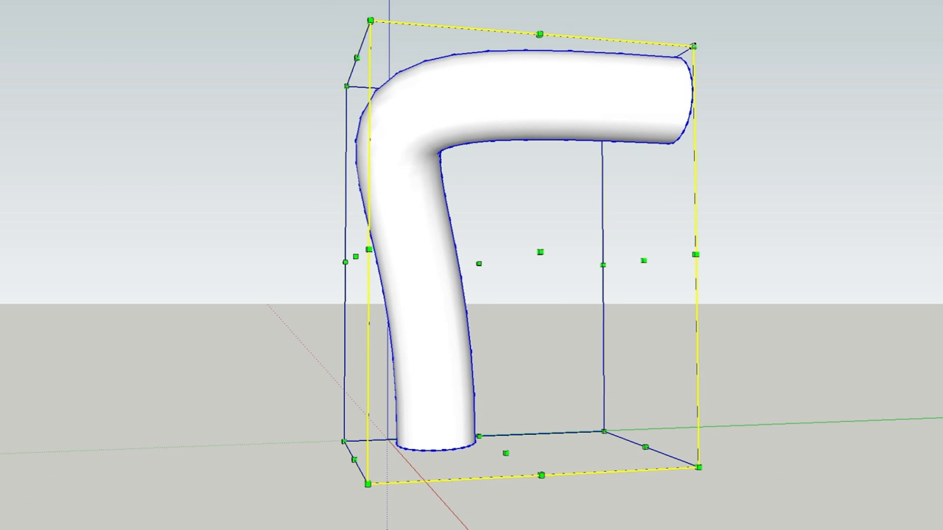
mouse_move(691, 43)
mouse_down()
mouse_move(672, 99)
mouse_move(373, 338)
mouse_up()
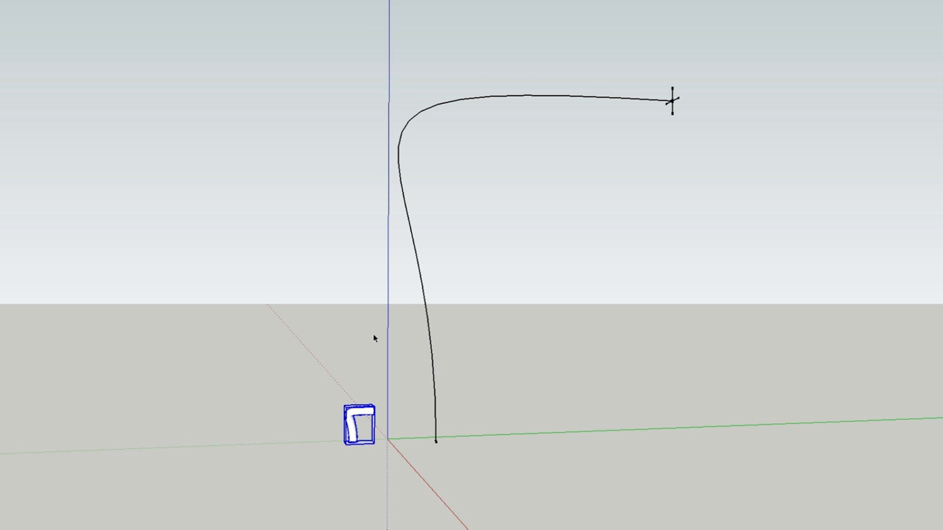
scroll(360, 419, up, 2)
scroll(360, 419, up, 5)
mouse_move(360, 419)
middle_down()
mouse_move(320, 372)
mouse_move(406, 362)
mouse_move(482, 312)
mouse_move(194, 333)
mouse_move(17, 225)
mouse_move(498, 233)
mouse_move(389, 280)
mouse_move(756, 279)
mouse_move(411, 265)
mouse_move(614, 215)
mouse_move(842, 196)
mouse_move(349, 214)
mouse_move(918, 211)
mouse_move(894, 204)
mouse_move(525, 253)
mouse_move(5, 267)
mouse_move(421, 252)
mouse_move(362, 258)
middle_up()
key(ctrl+z)
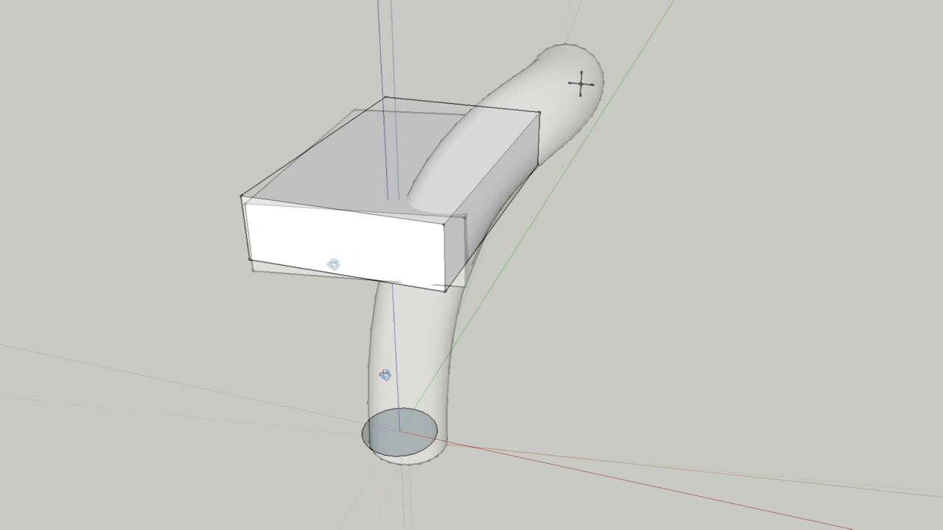
Step: Copy the circle profile upward with Move to sit just below the box's bottom corner
key(m)
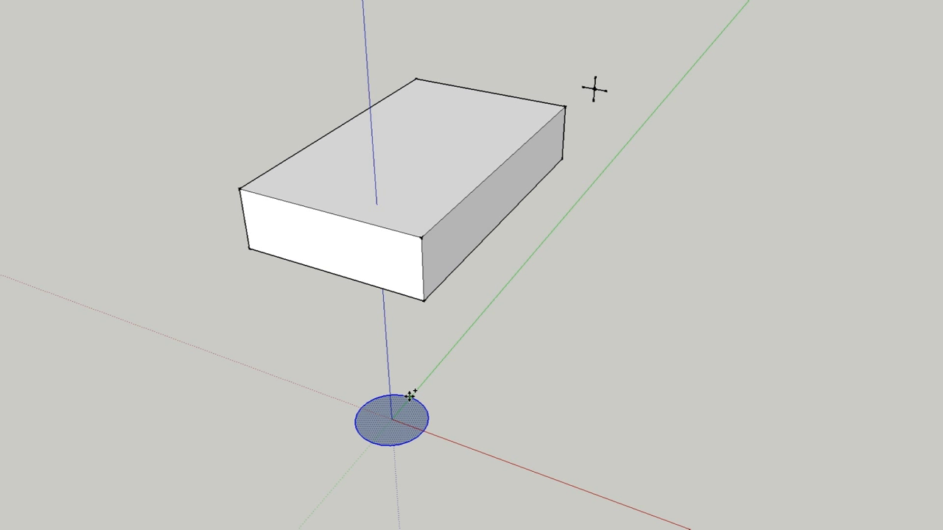
click(412, 374)
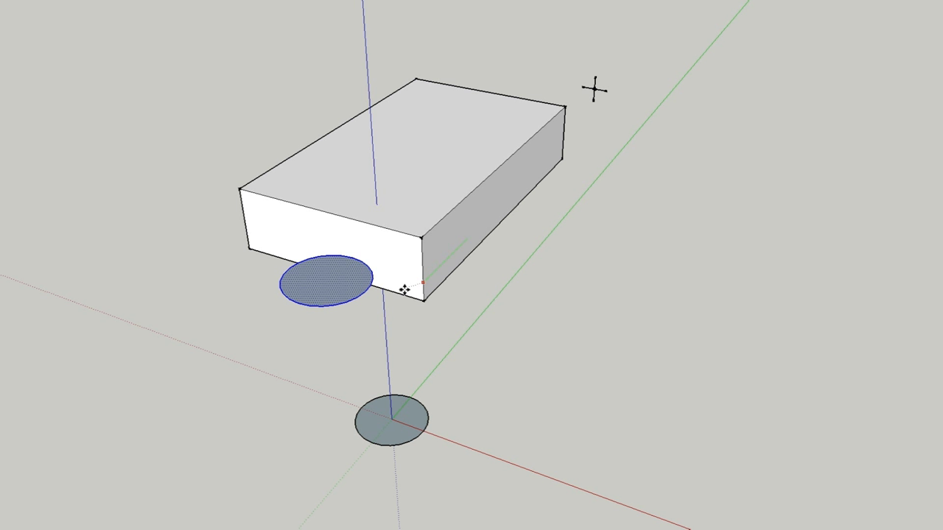
click(403, 289)
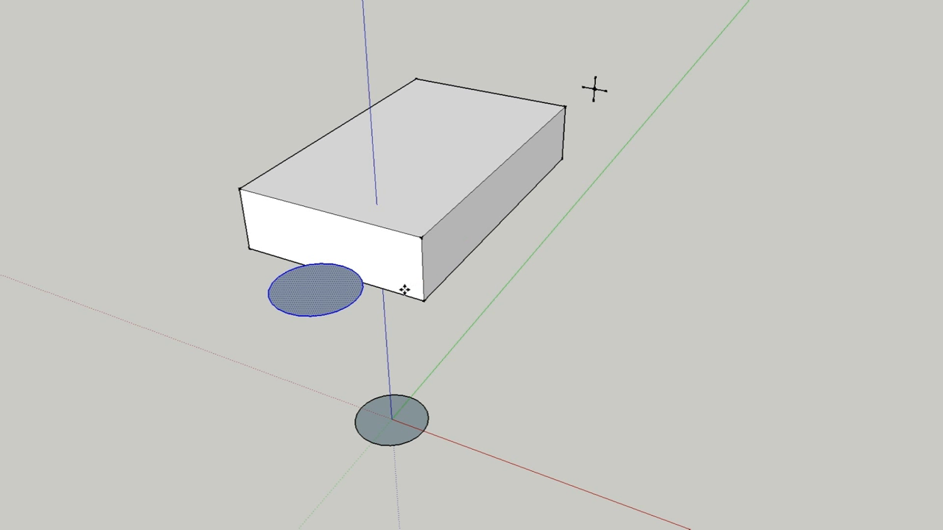
click(325, 297)
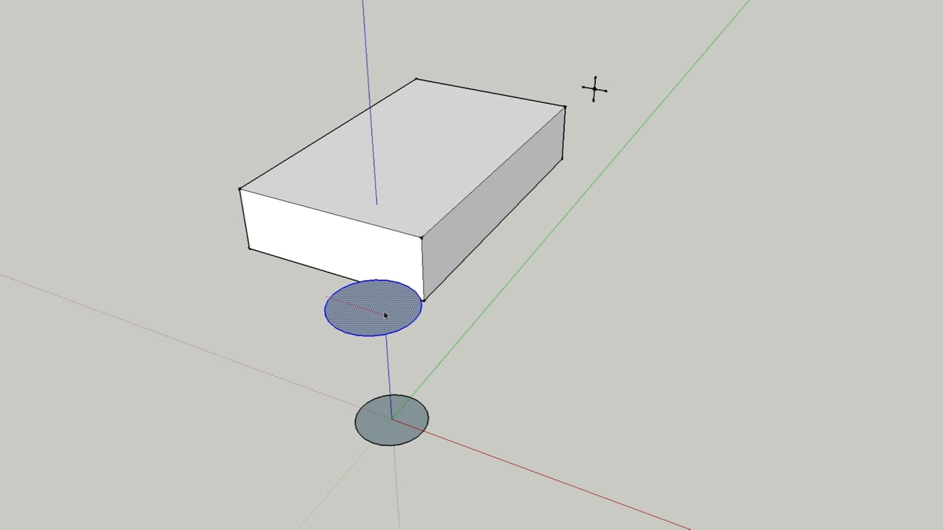
key(l)
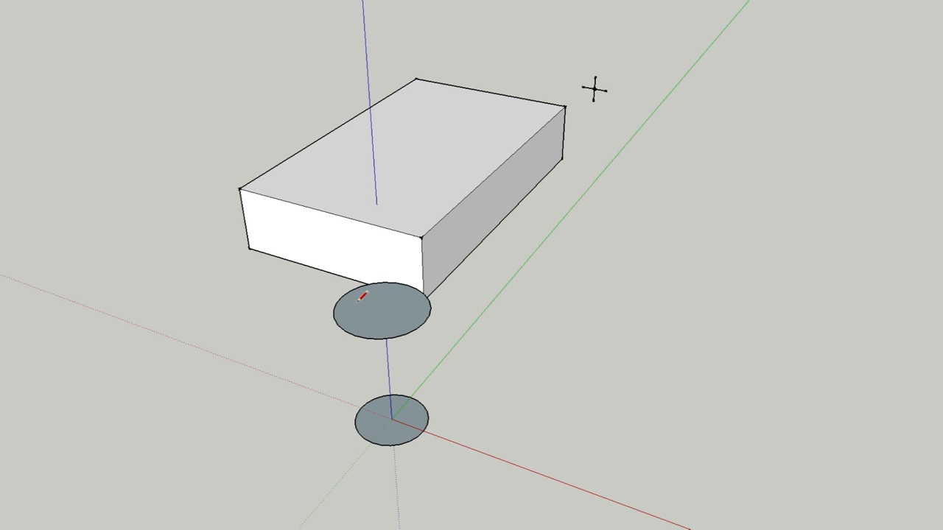
Step: Draw guide lines across the upper circle and between both circle centres, then delete the upper helper circle
click(342, 296)
click(425, 322)
click(391, 419)
click(381, 309)
click(427, 428)
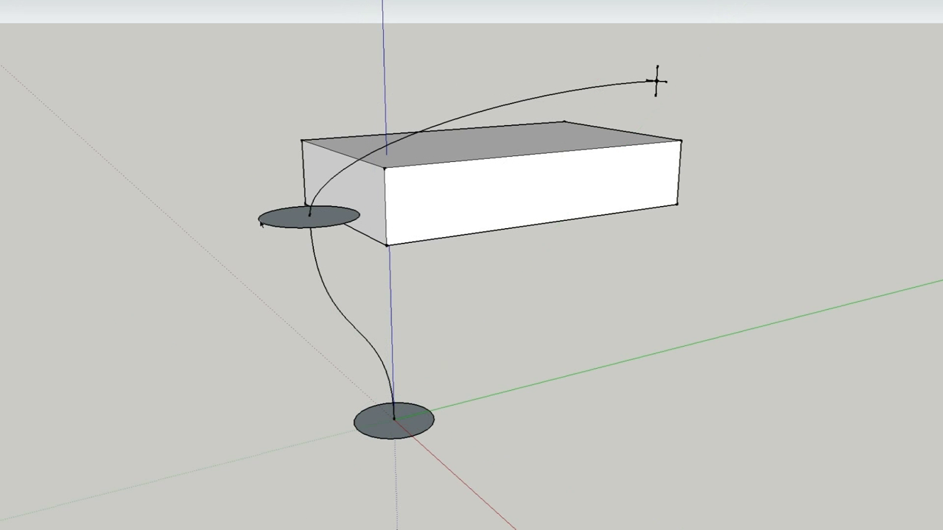
click(261, 221)
key(Delete)
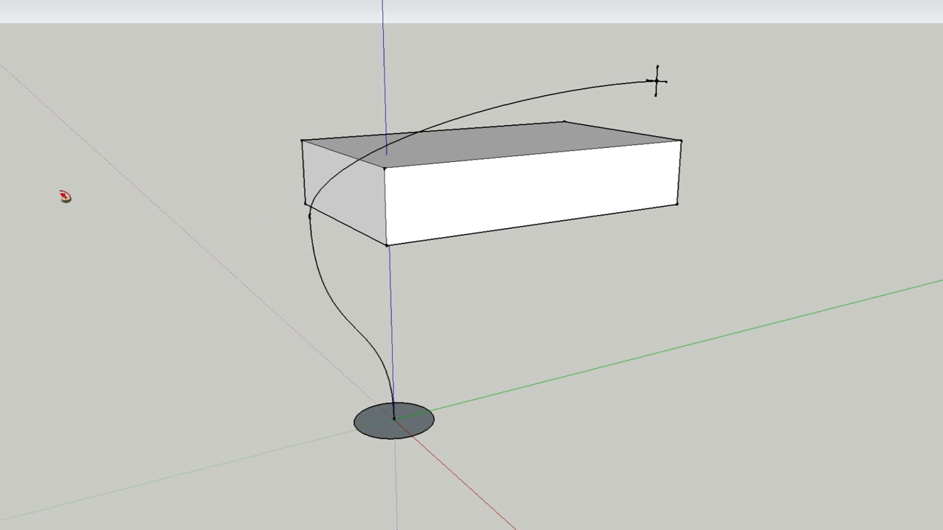
Step: Sweep the origin circle along the curved path with Follow Me, then orbit to view the tube's end
click(372, 419)
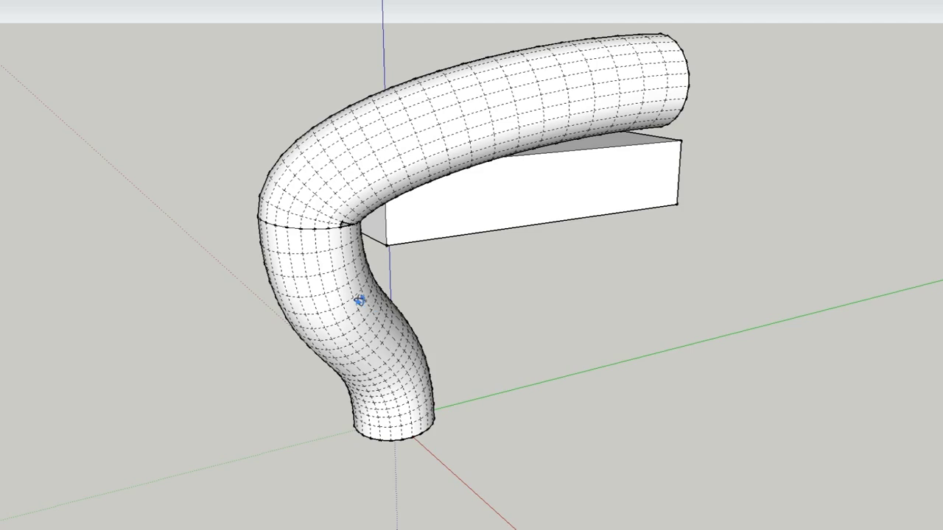
mouse_move(359, 300)
middle_down()
mouse_move(321, 274)
mouse_move(84, 167)
mouse_move(322, 254)
mouse_move(158, 348)
mouse_move(150, 379)
mouse_move(194, 331)
mouse_move(221, 320)
mouse_move(404, 297)
middle_up()
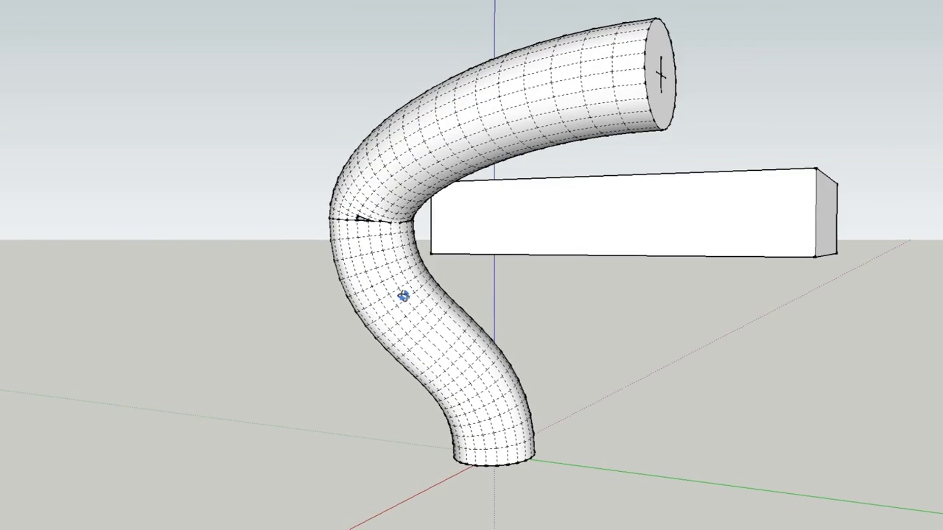